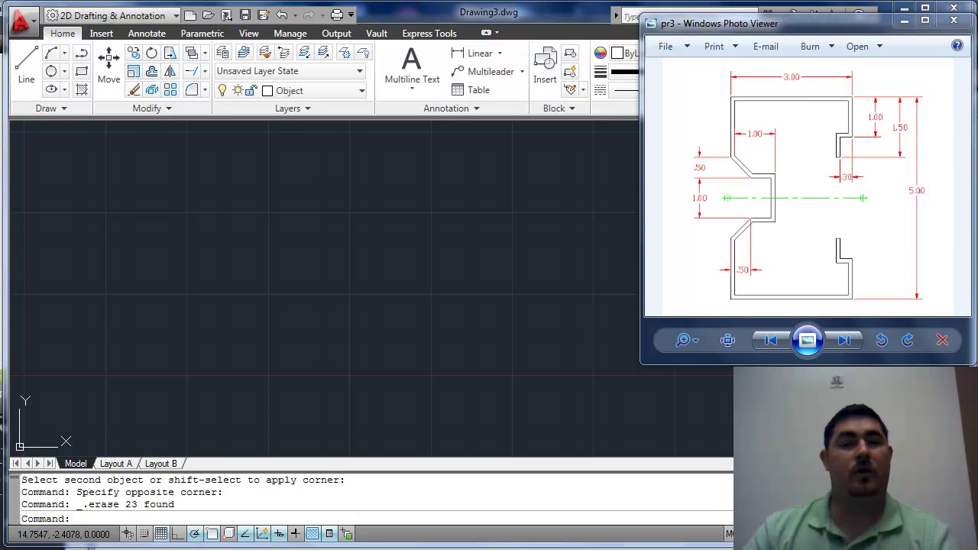
# Start a polyline with segments 0.5 up, 0.3 right and 1 up.
pyautogui.hotkey('alt', 'Tab')
pyautogui.hotkey('alt', 'Tab')
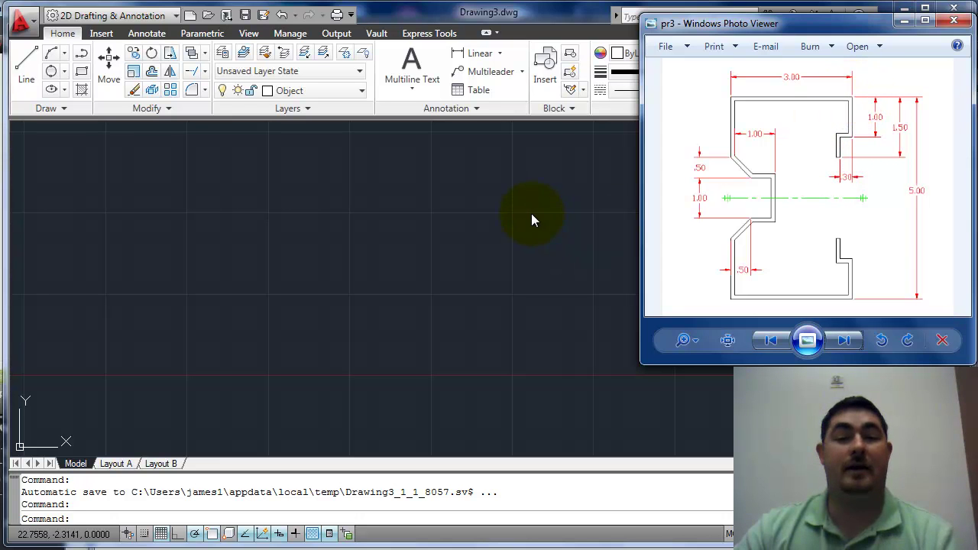
pyautogui.click(530, 215)
pyautogui.write('pl')
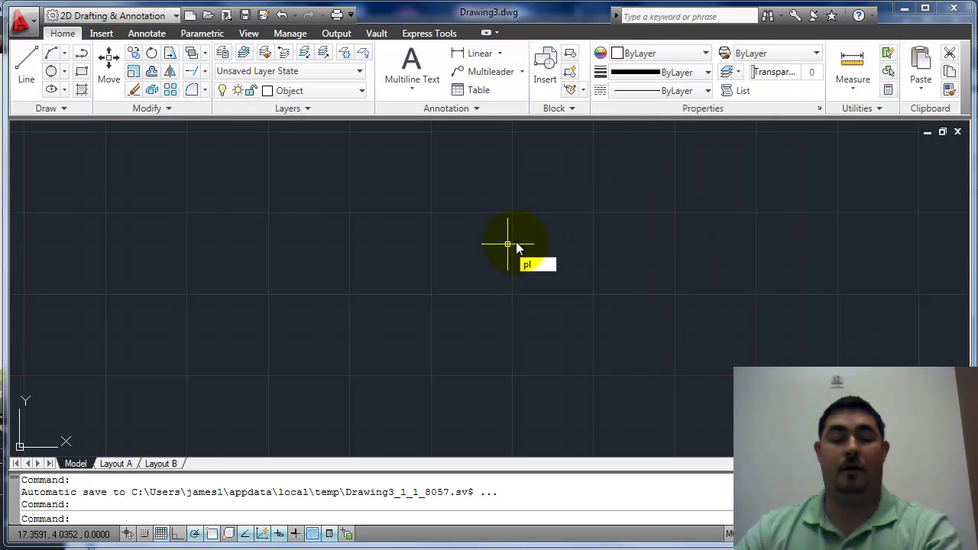
pyautogui.press('Return')
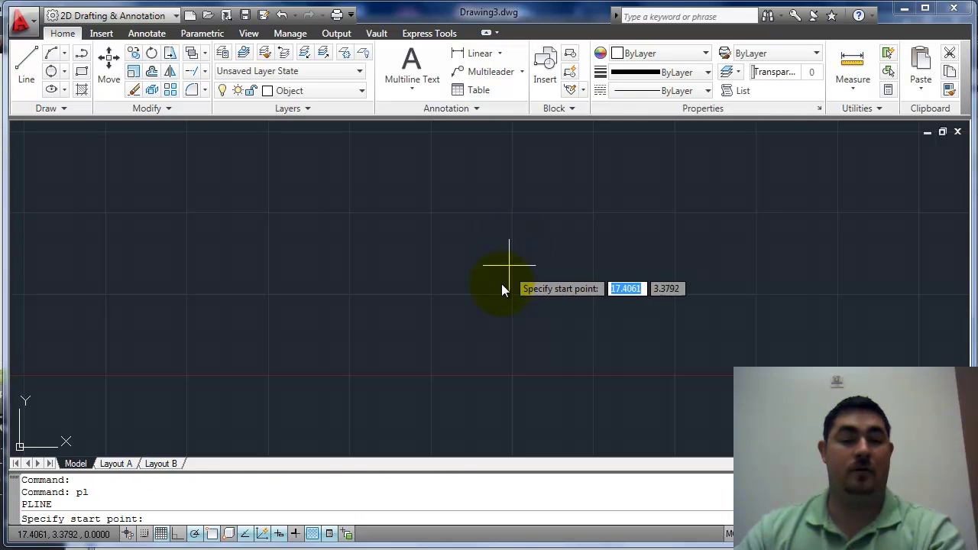
pyautogui.click(477, 320)
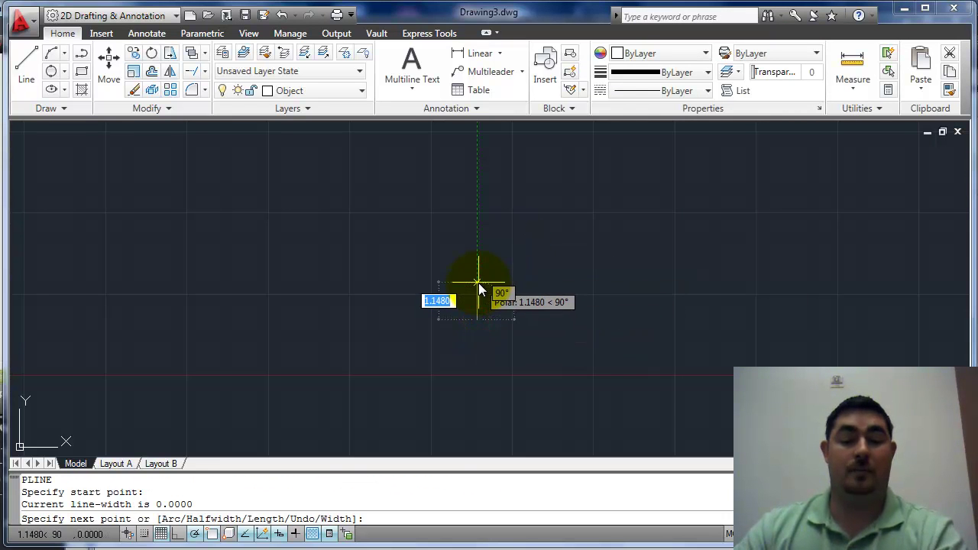
pyautogui.write('.5')
pyautogui.press('Return')
pyautogui.scroll(5, 507, 292)
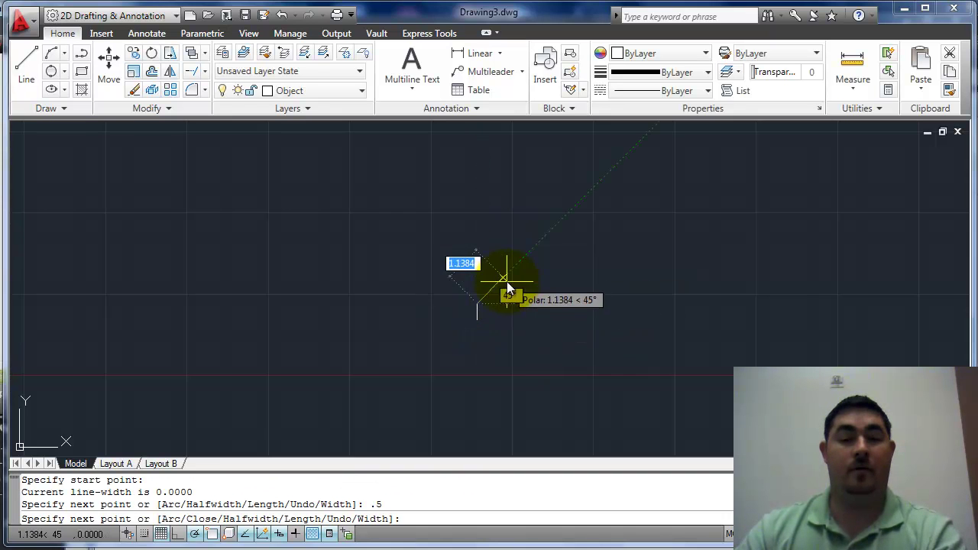
pyautogui.write('.3')
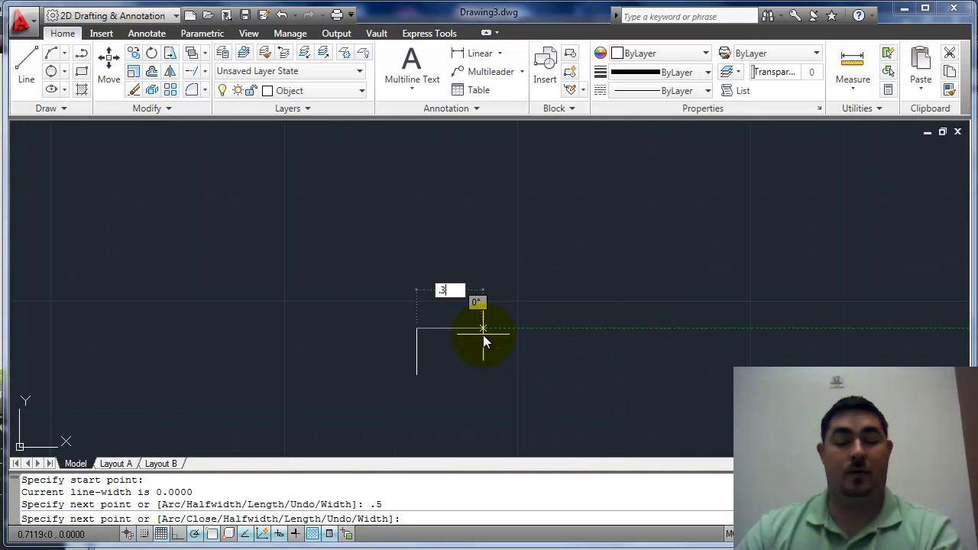
pyautogui.press('Return')
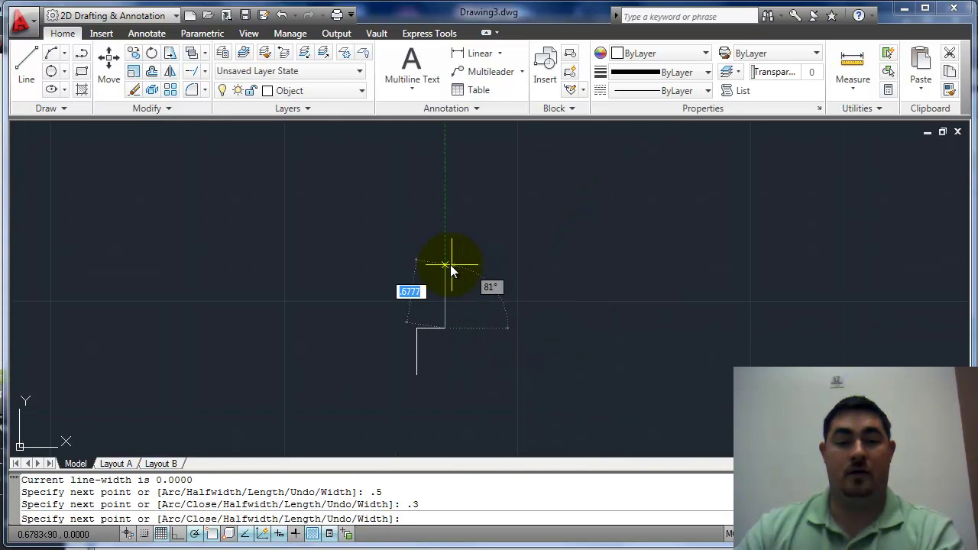
pyautogui.write('1')
pyautogui.press('Return')
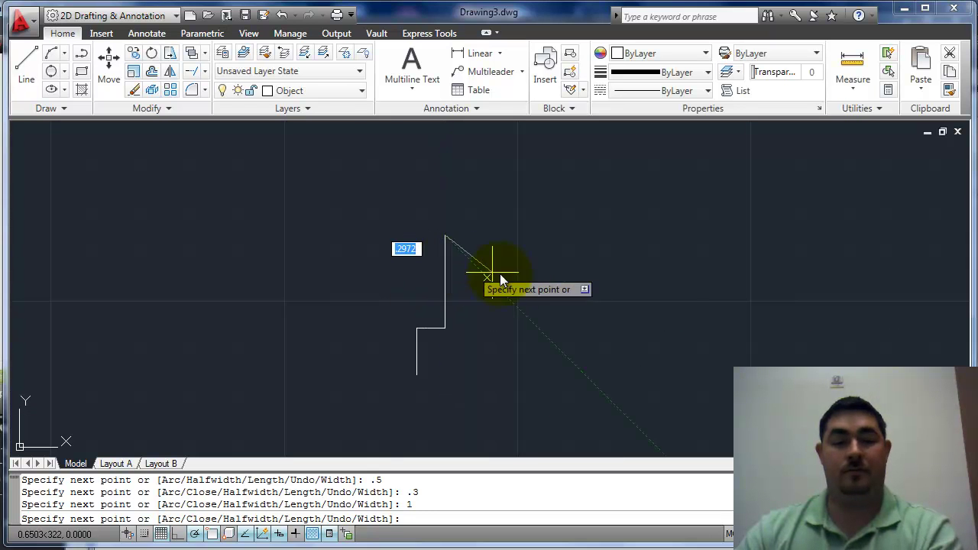
# Continue the polyline 3 left and 1.5 down, checking the reference drawing's dimensions.
pyautogui.click(388, 548)
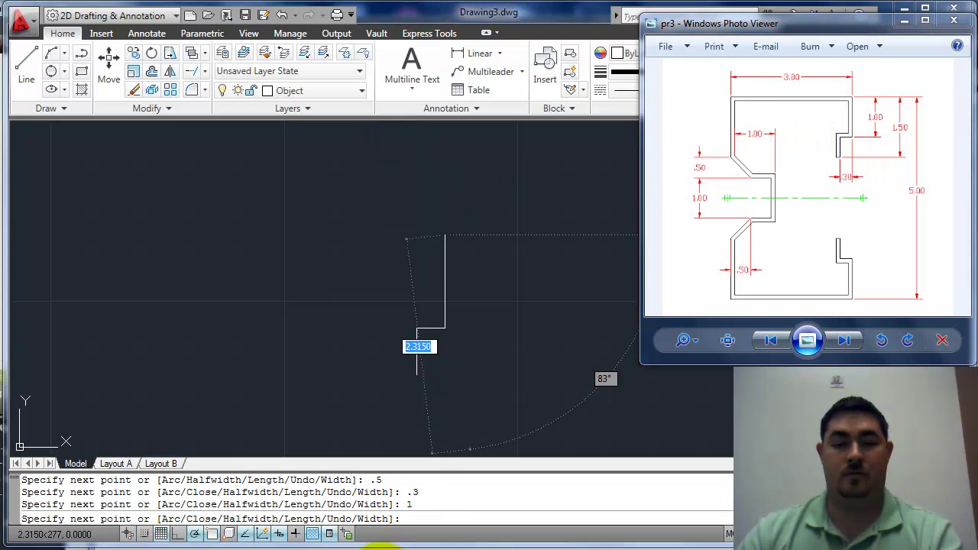
pyautogui.click(381, 546)
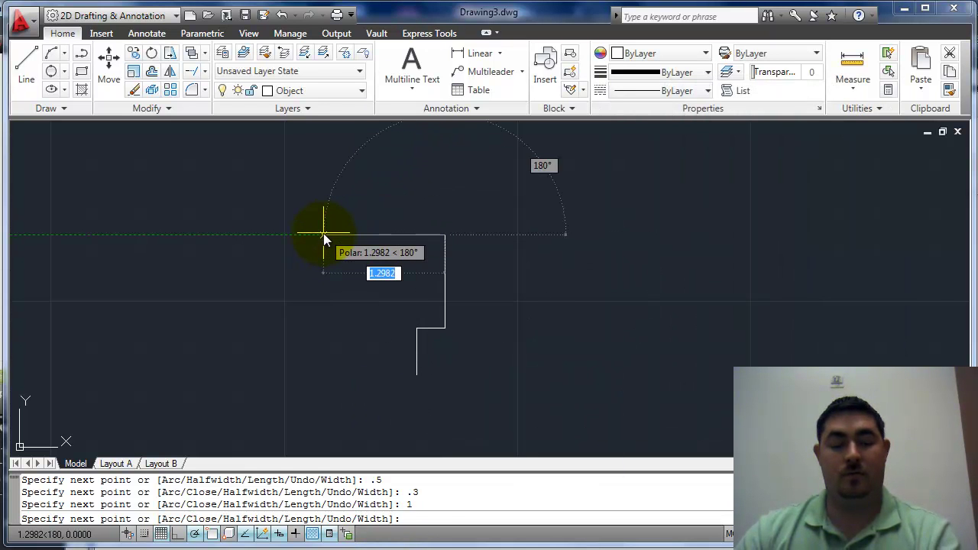
pyautogui.write('3')
pyautogui.press('Return')
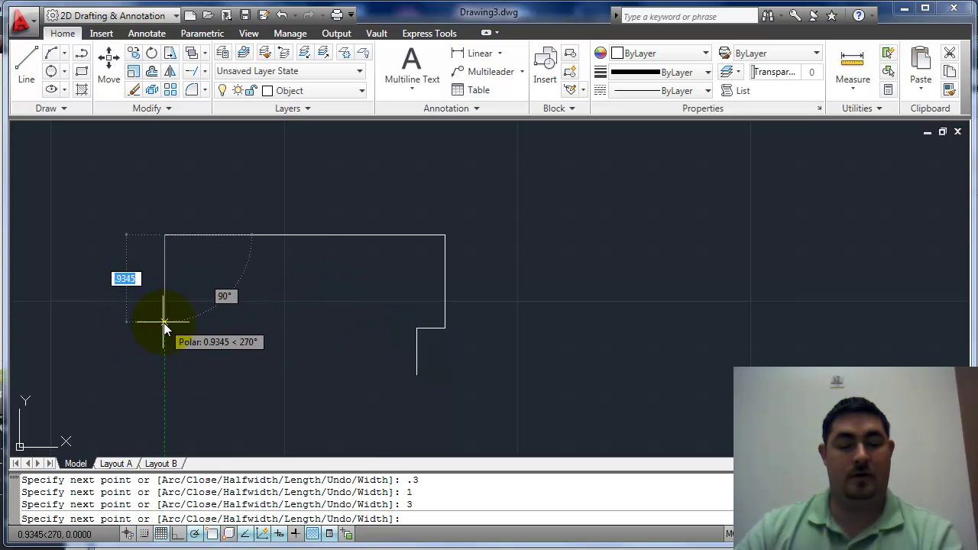
pyautogui.write('1')
pyautogui.press('Return')
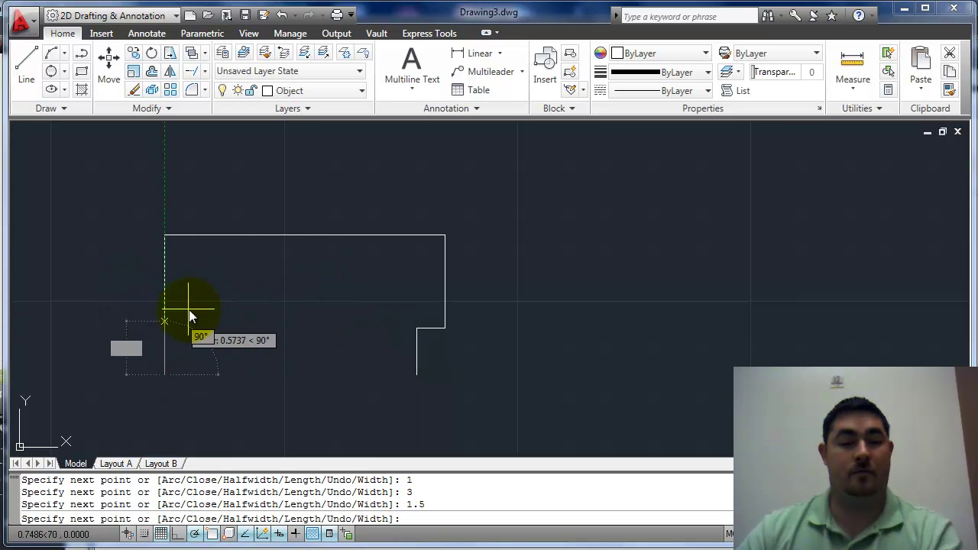
pyautogui.moveTo(260, 291); pyautogui.dragTo(397, 209, button='middle')
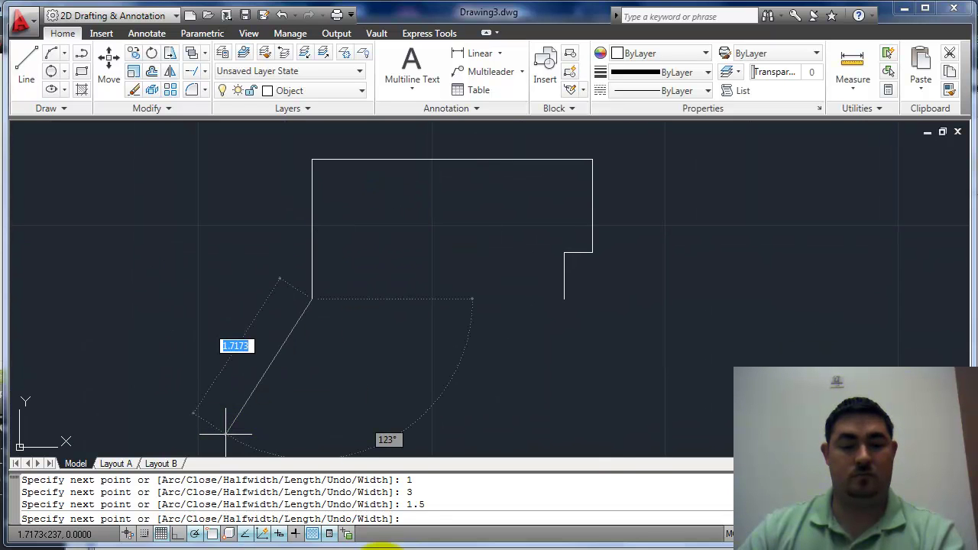
pyautogui.click(470, 544)
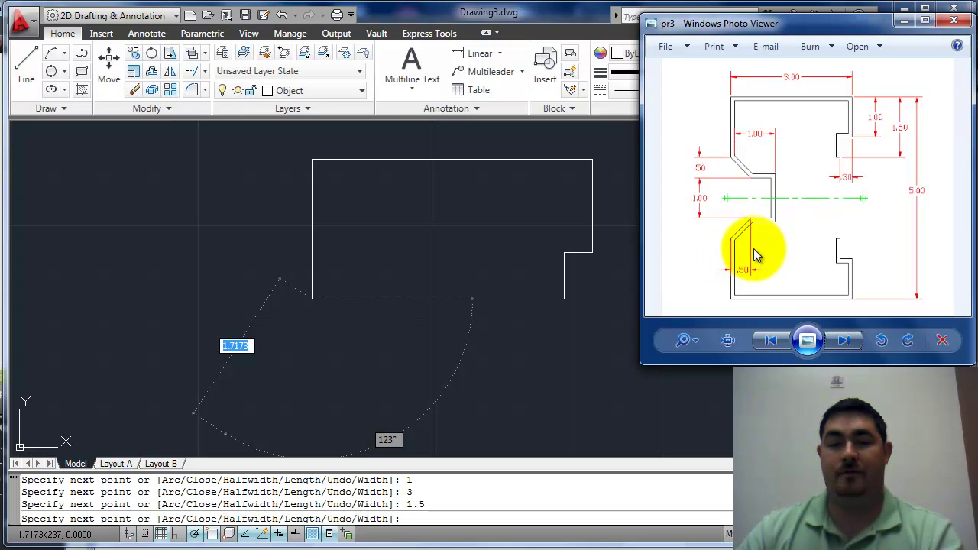
# Add a @.5,-.5 diagonal step to the polyline.
pyautogui.click(437, 13)
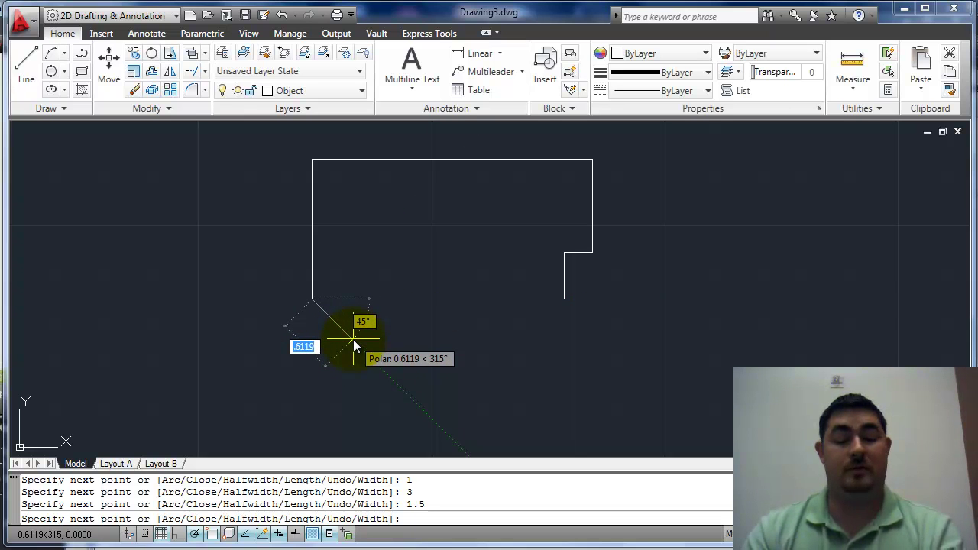
pyautogui.write('5')
pyautogui.press('Tab')
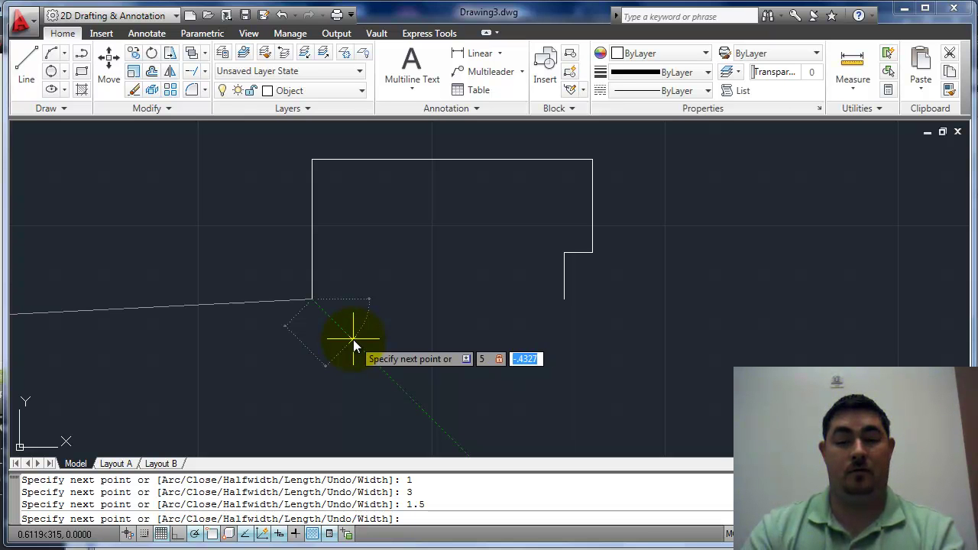
pyautogui.press('Tab')
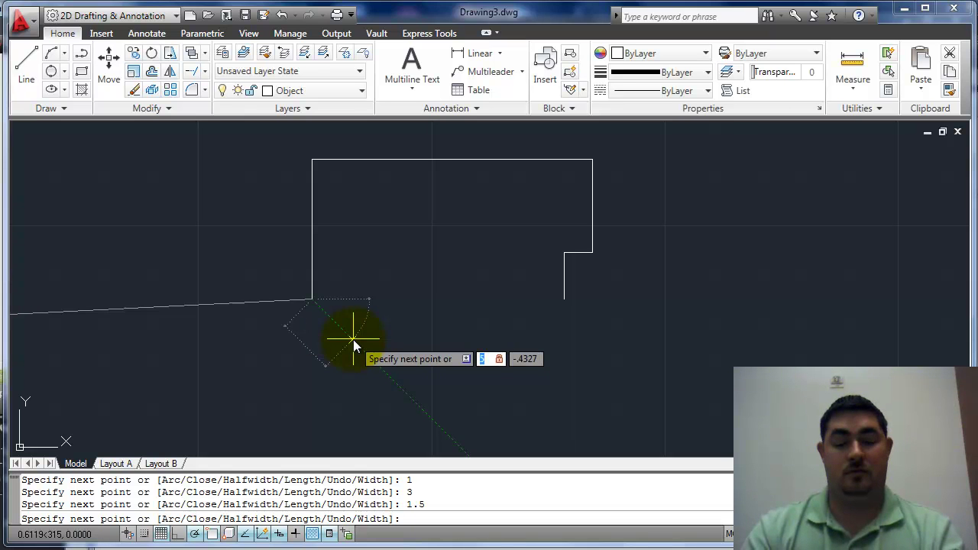
pyautogui.press('Tab')
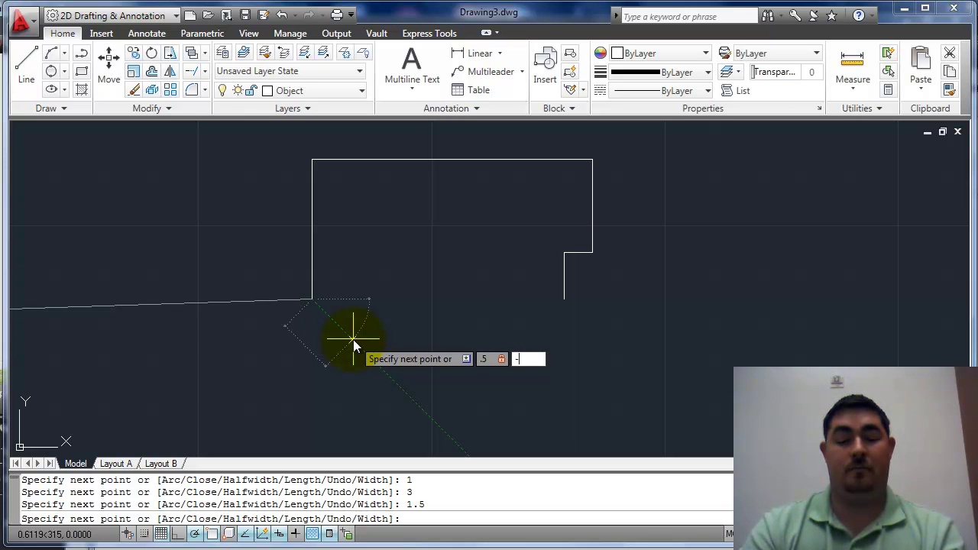
pyautogui.write('-.5')
pyautogui.press('Return')
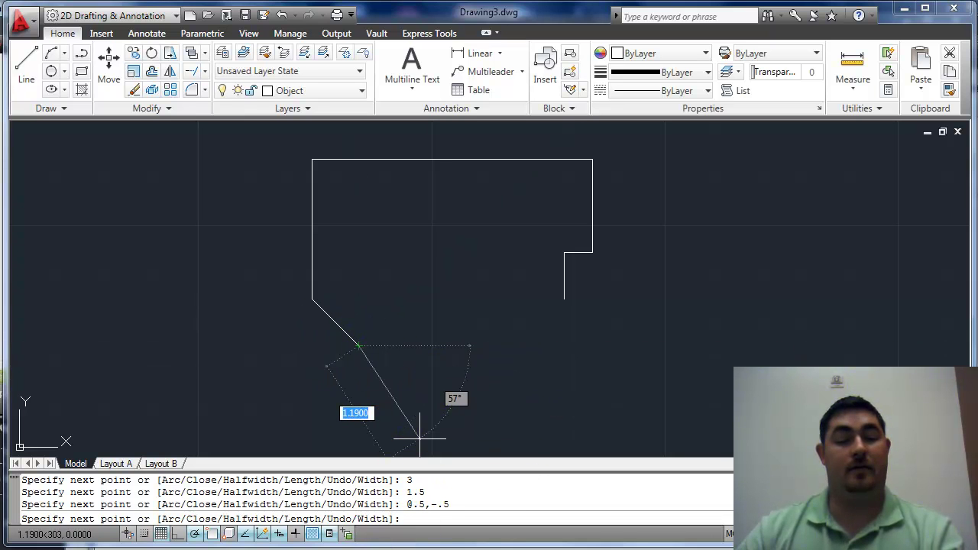
# Add a 0.5 segment right and a 0.5 segment down, then end the polyline.
pyautogui.hotkey('alt', 'Tab')
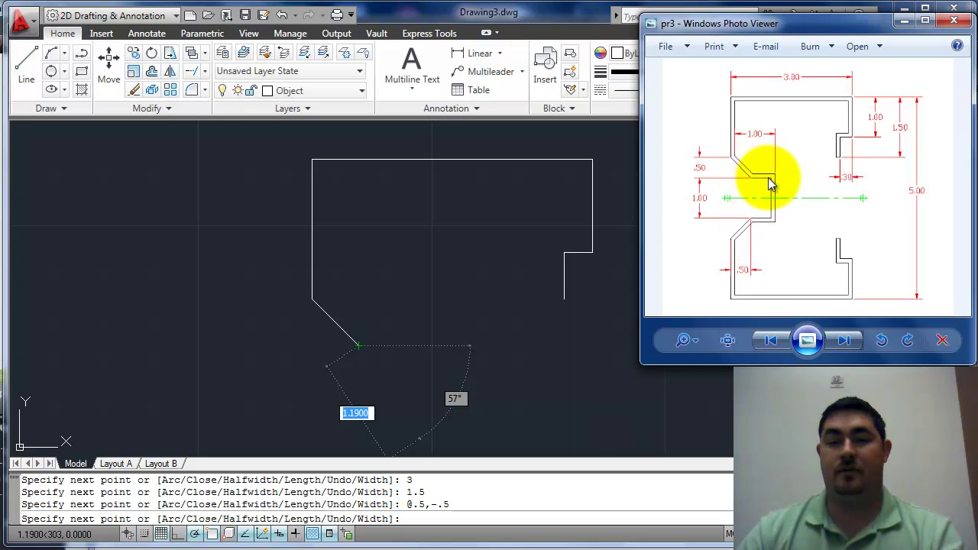
pyautogui.click(431, 272)
pyautogui.write('.5')
pyautogui.press('Return')
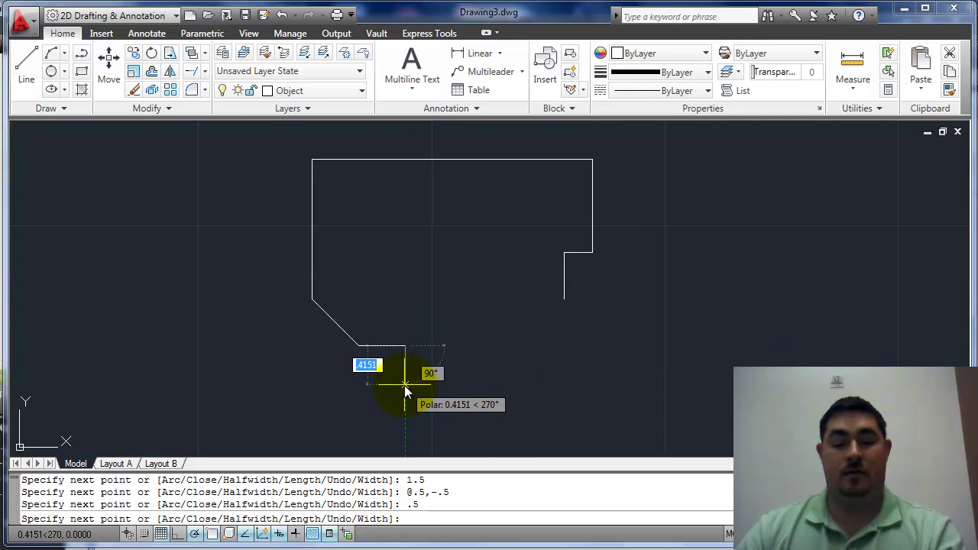
pyautogui.write('.5')
pyautogui.press('Return')
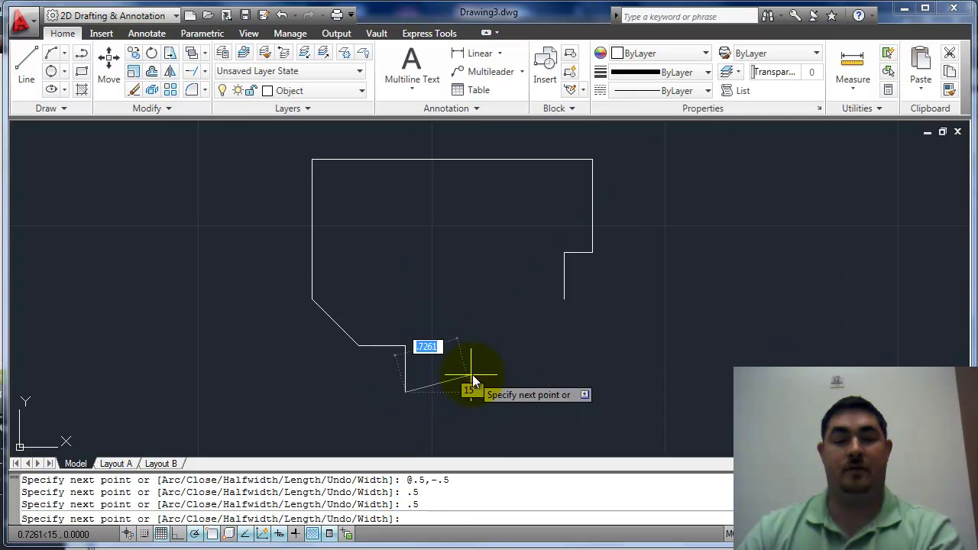
pyautogui.press('Return')
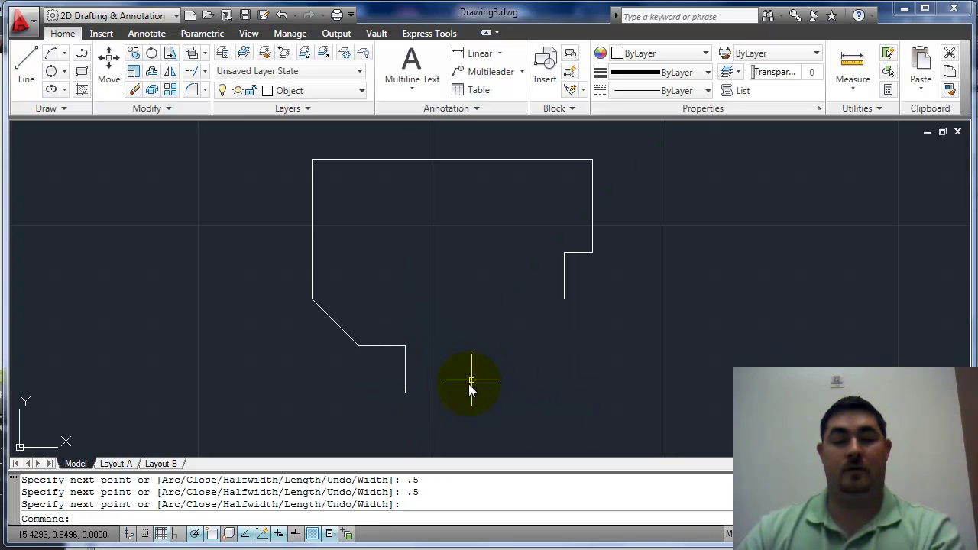
# Offset the half-profile polyline 0.1 toward its inside to form the wall.
pyautogui.click(406, 391)
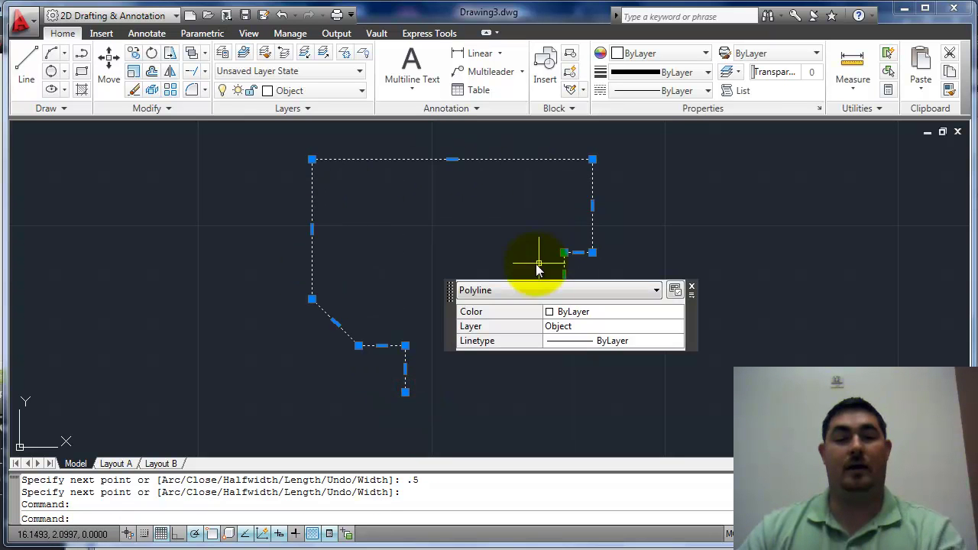
pyautogui.press('Escape')
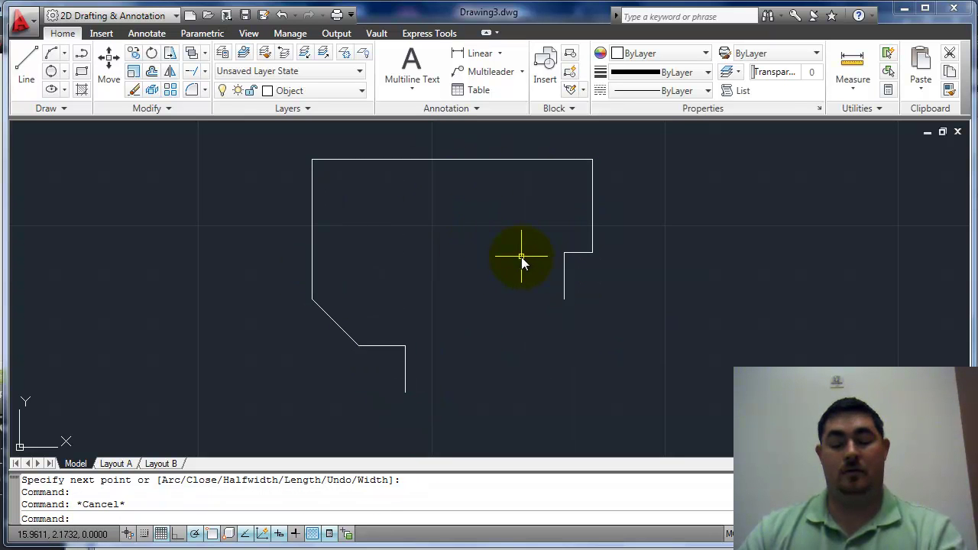
pyautogui.write('o')
pyautogui.press('Return')
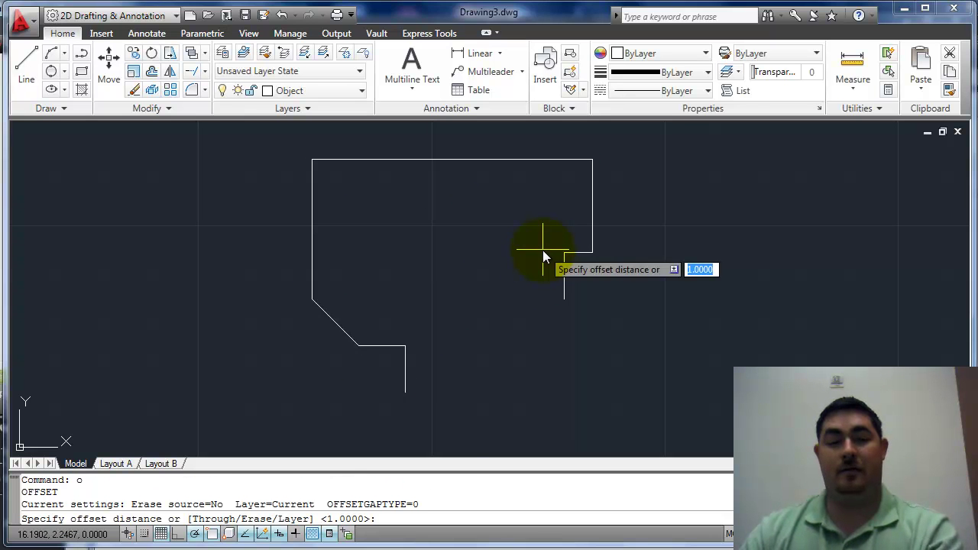
pyautogui.click(367, 547)
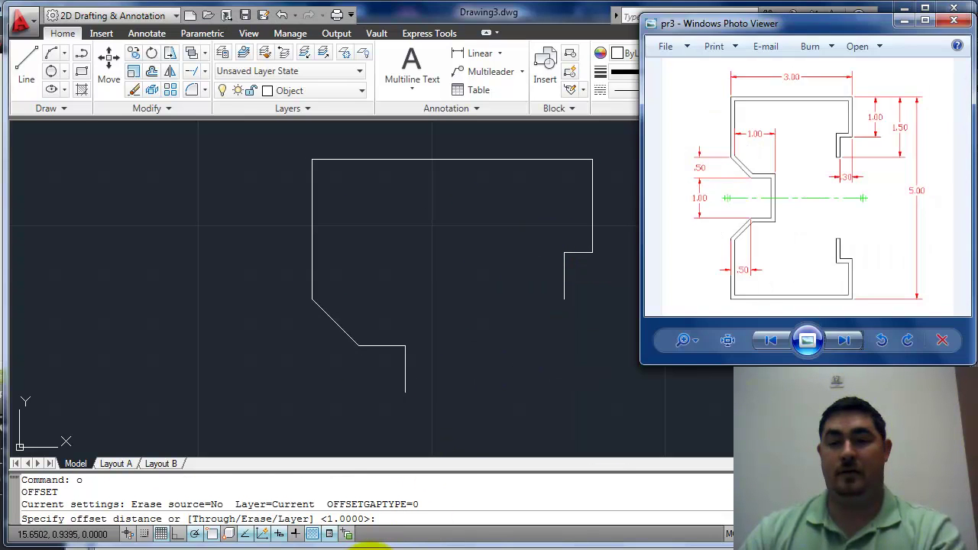
pyautogui.click(367, 546)
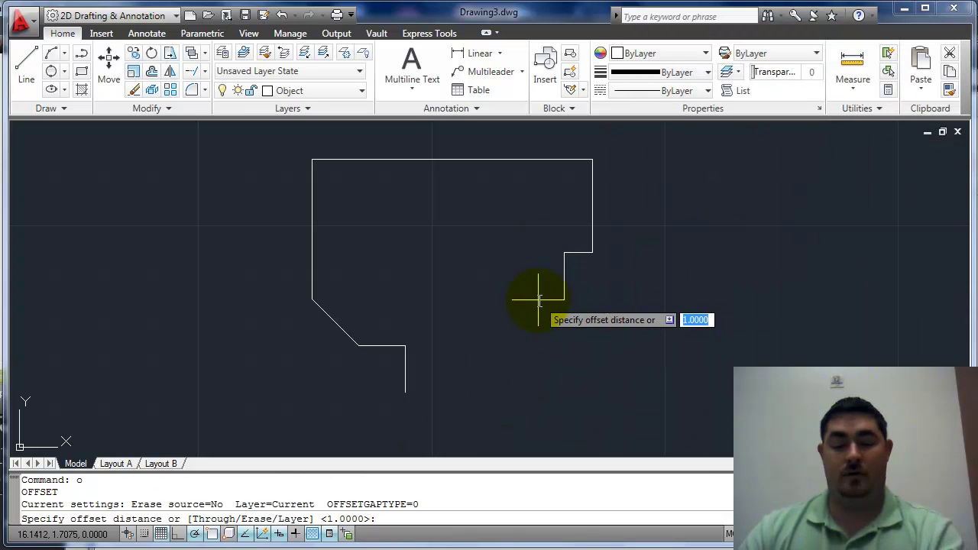
pyautogui.write('.1')
pyautogui.press('Return')
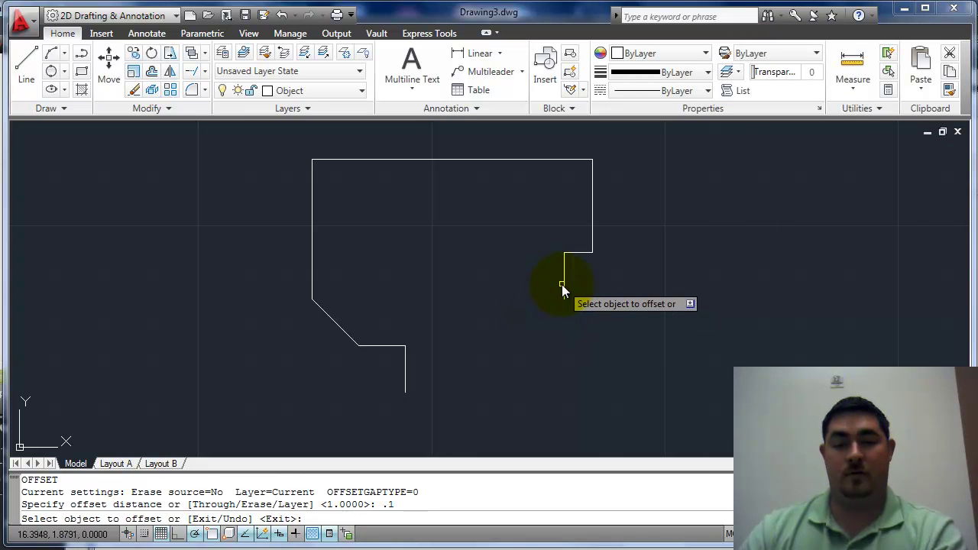
pyautogui.click(564, 285)
pyautogui.click(517, 285)
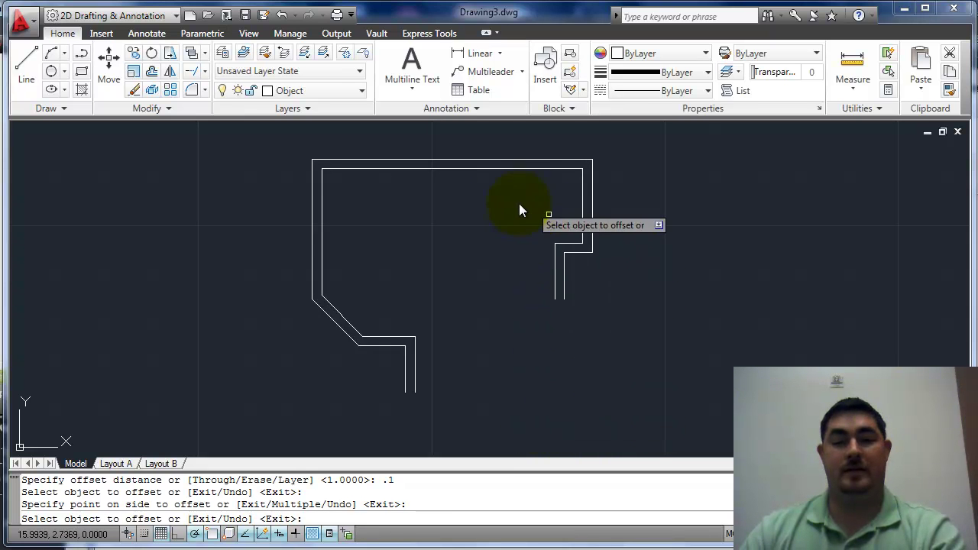
# Draw a short line capping the open right wall end between inner and outer outlines.
pyautogui.press('Return')
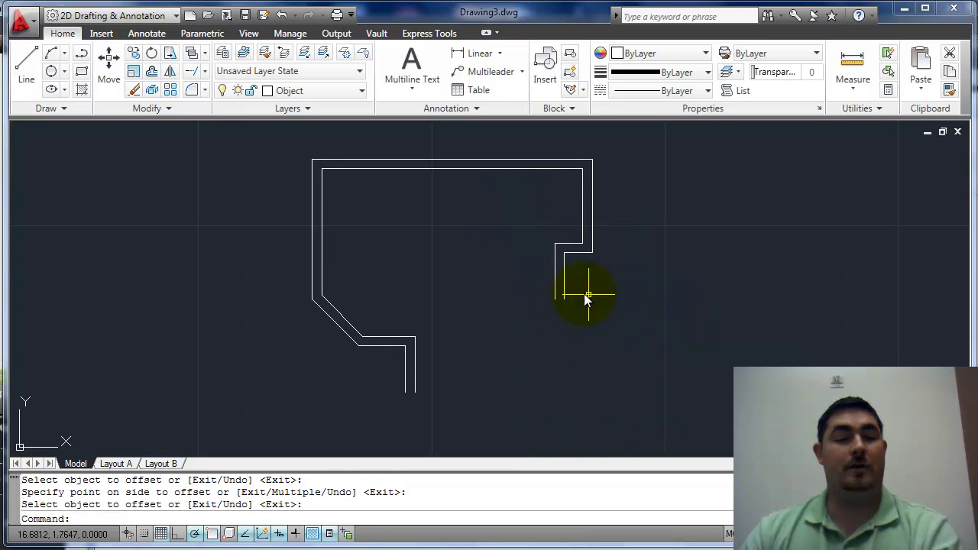
pyautogui.write('l')
pyautogui.press('Return')
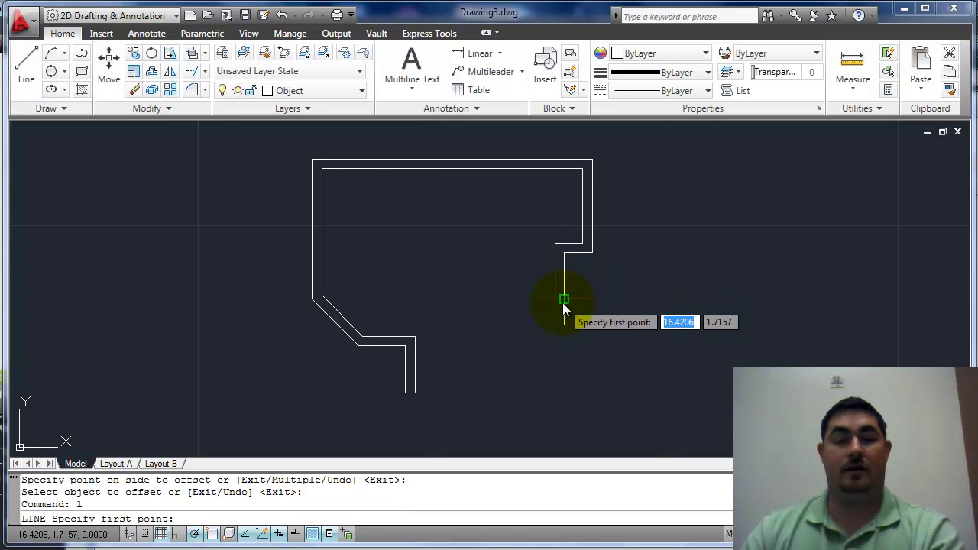
pyautogui.click(562, 303)
pyautogui.click(551, 302)
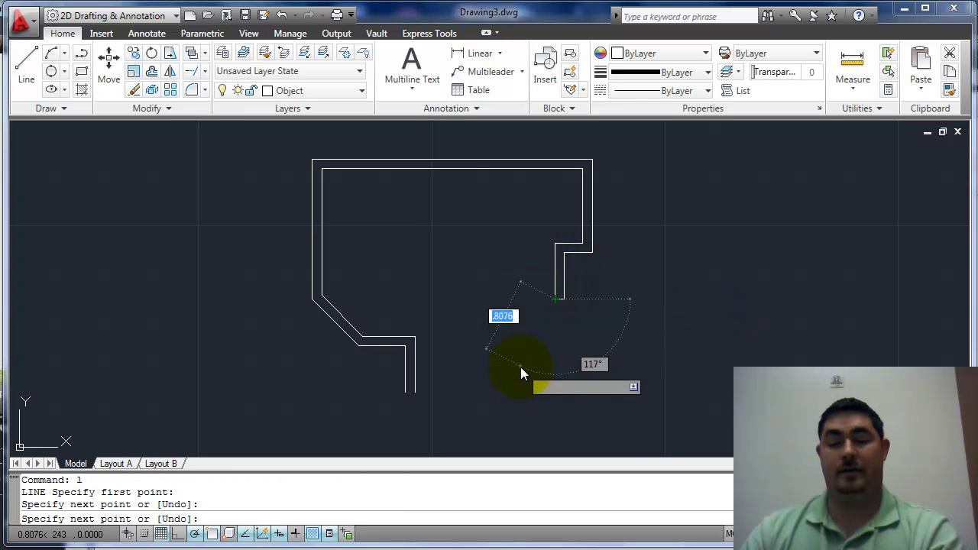
pyautogui.press('Return')
pyautogui.scroll(-2, 583, 323)
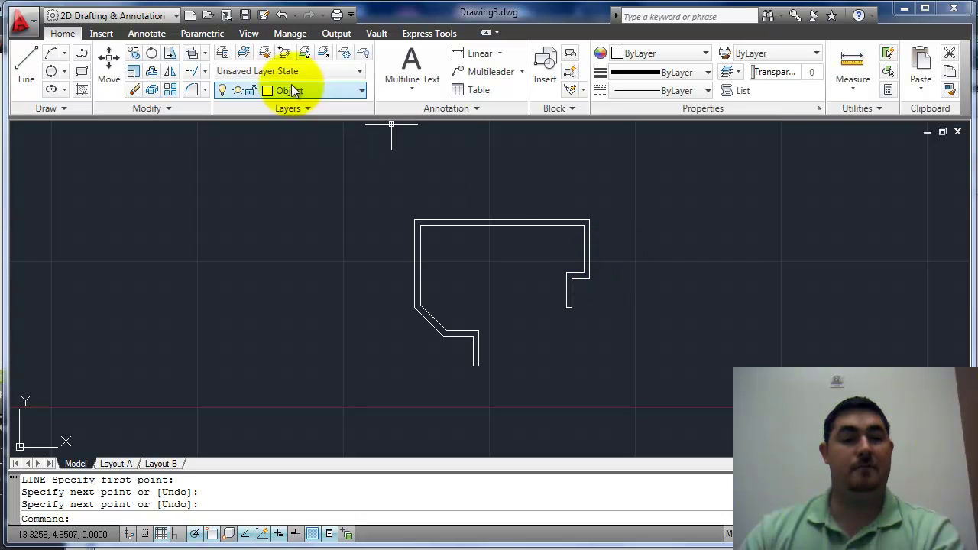
# Mirror the three profile objects about a horizontal axis at the bottom, keeping the originals.
pyautogui.click(170, 73)
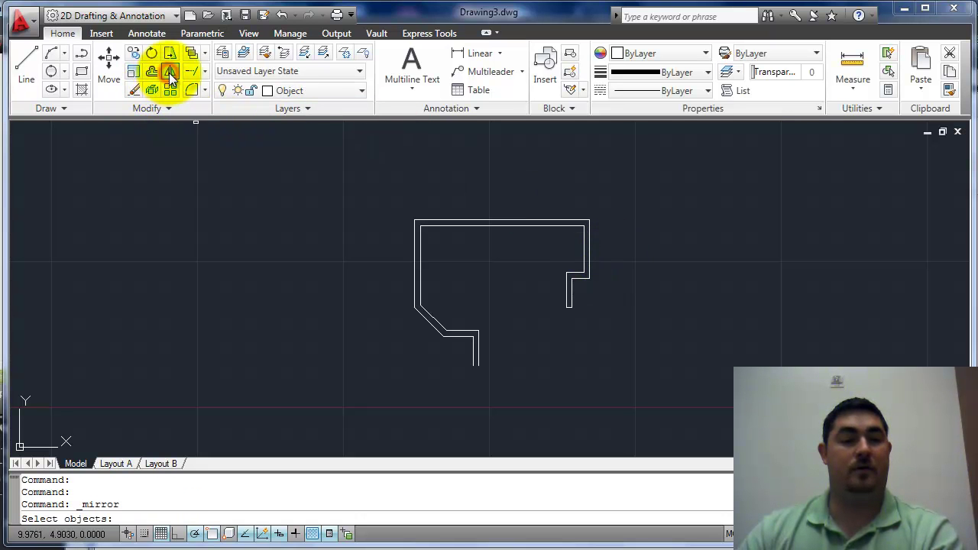
pyautogui.click(618, 204)
pyautogui.click(375, 372)
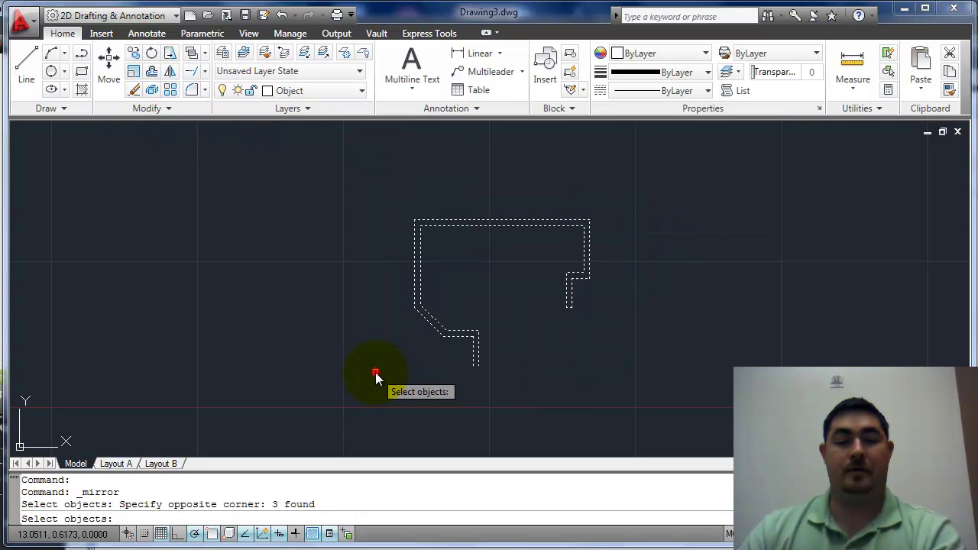
pyautogui.press('Return')
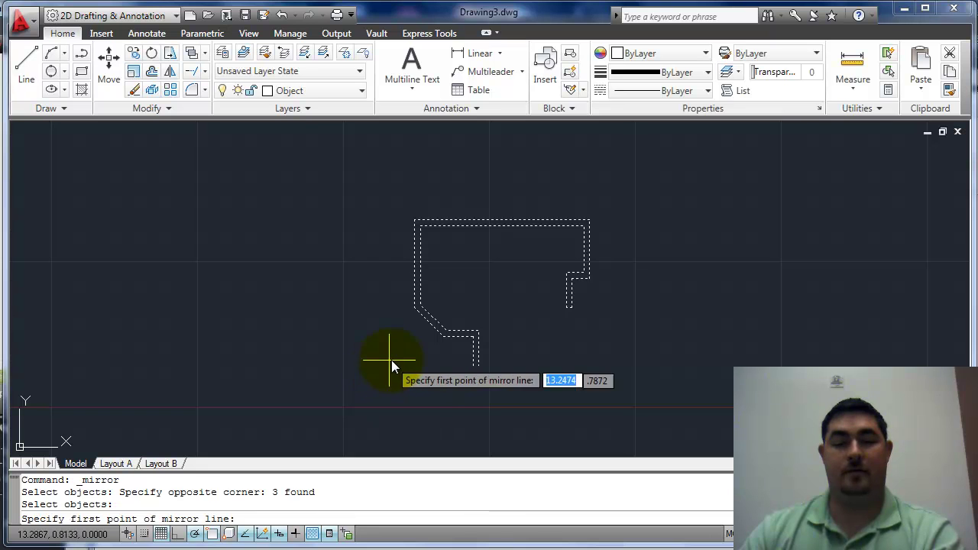
pyautogui.click(480, 368)
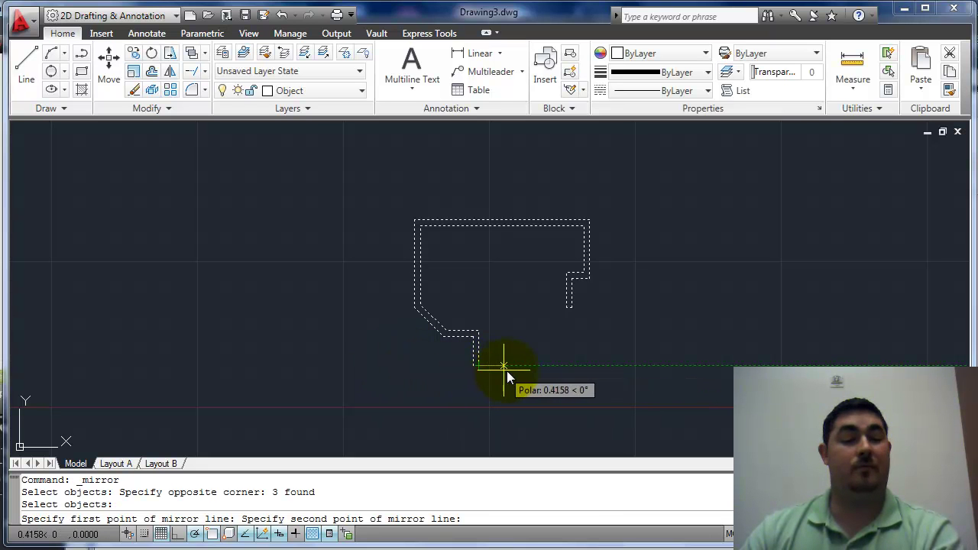
pyautogui.click(573, 367)
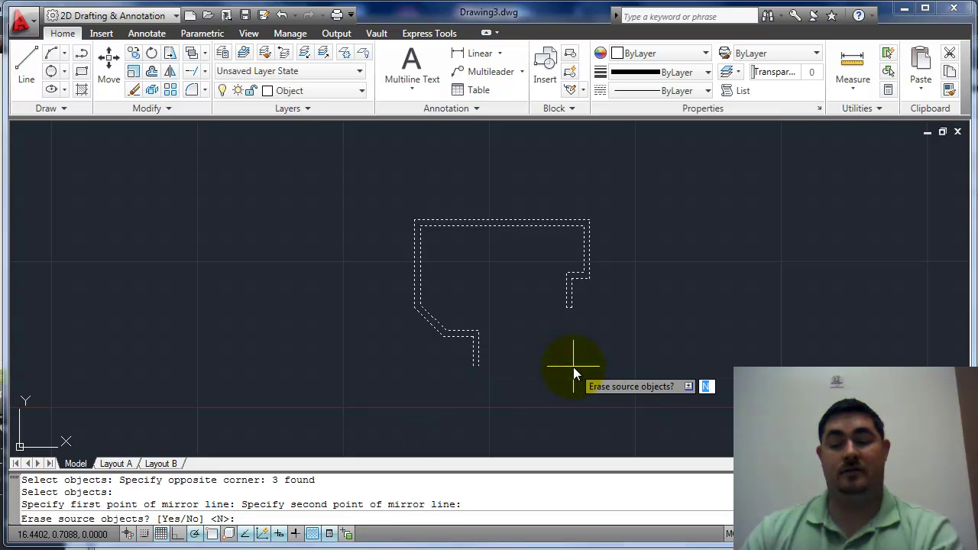
pyautogui.press('Return')
pyautogui.moveTo(545, 349); pyautogui.dragTo(509, 292, button='middle')
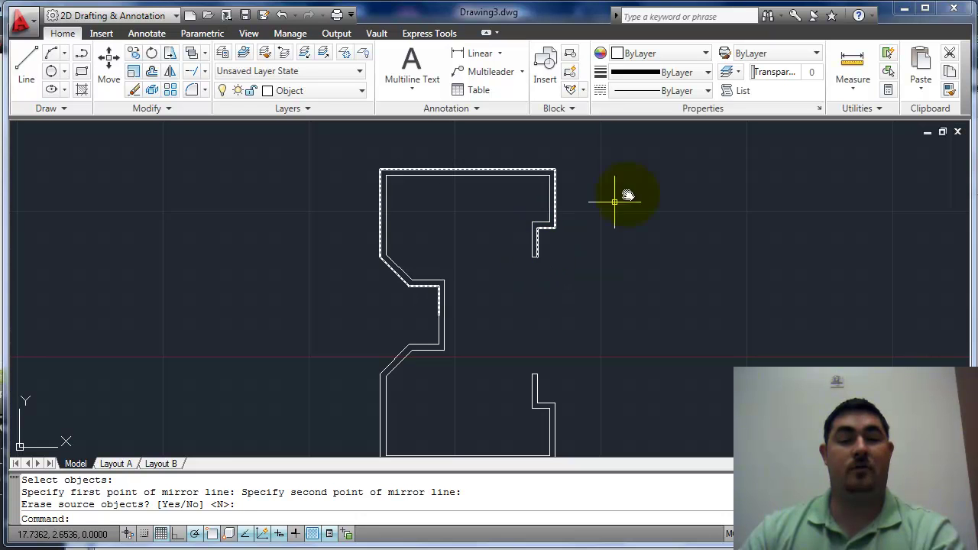
pyautogui.click(658, 184)
pyautogui.click(281, 425)
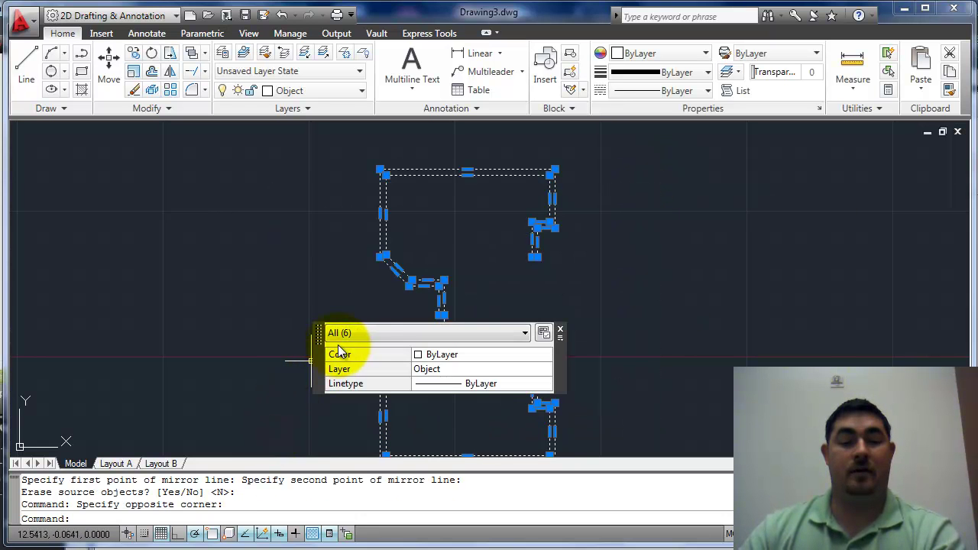
pyautogui.click(375, 336)
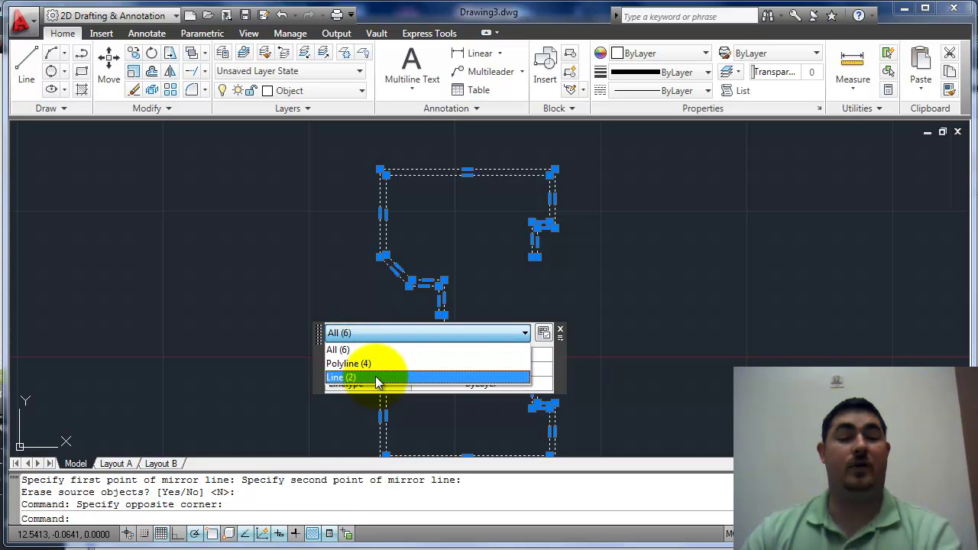
pyautogui.press('Escape')
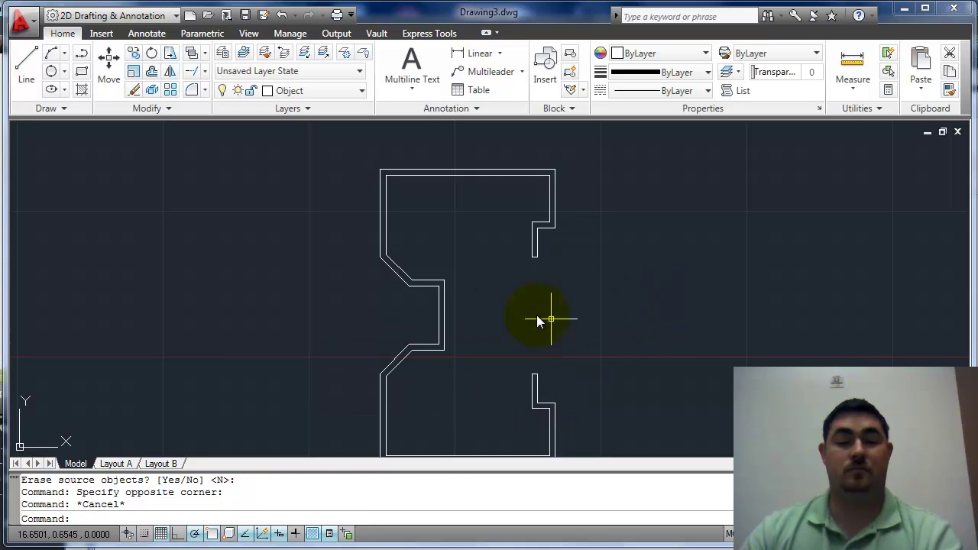
pyautogui.moveTo(489, 277)
pyautogui.mouseDown(button='middle')
pyautogui.moveTo(472, 247)
pyautogui.moveTo(467, 306)
pyautogui.mouseUp(button='middle')
pyautogui.scroll(2, 471, 251)
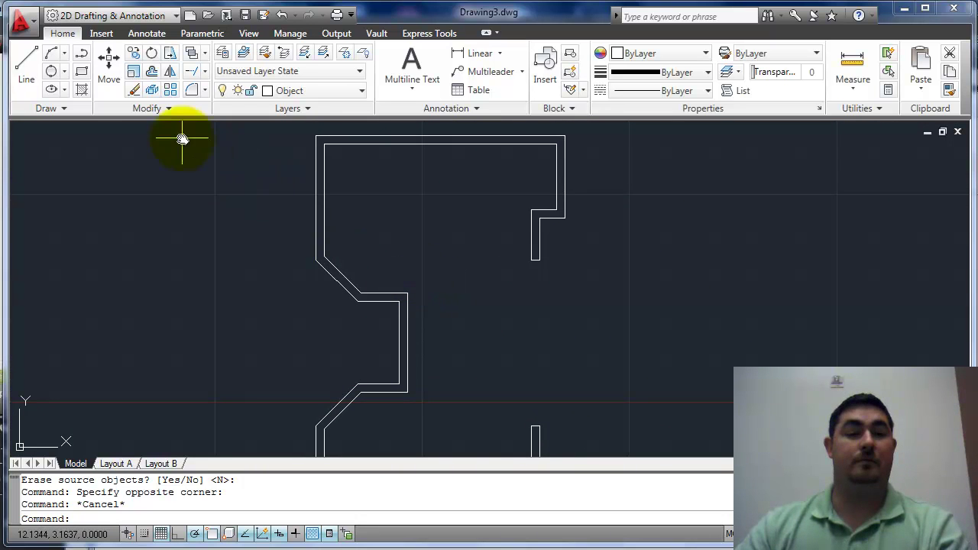
# Use Edit Polyline's Join option to merge all six window-selected pieces into the polyline.
pyautogui.click(192, 172)
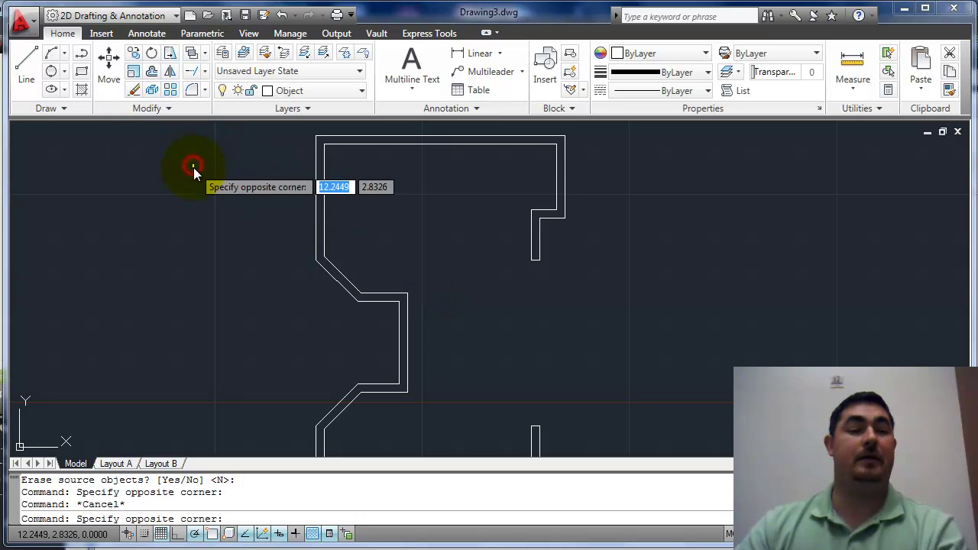
pyautogui.click(179, 157)
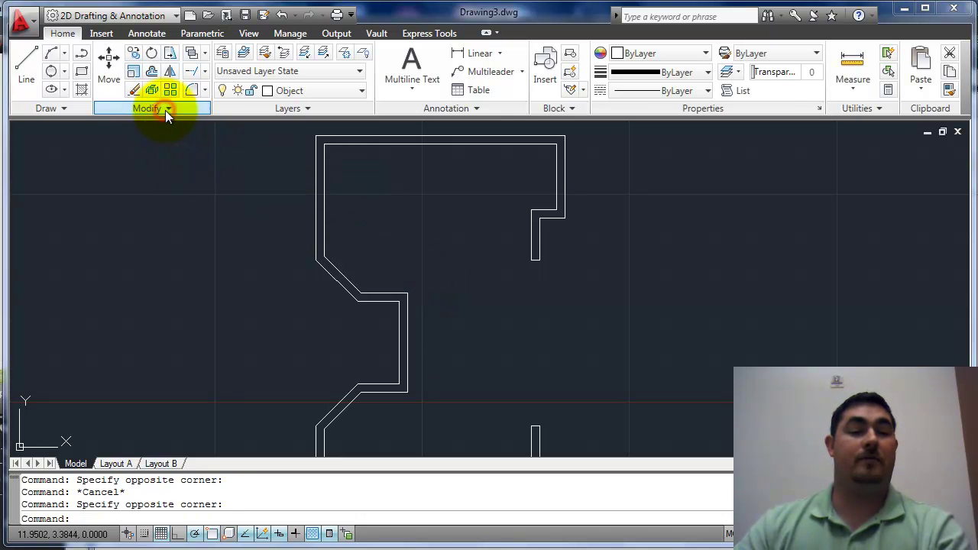
pyautogui.click(165, 110)
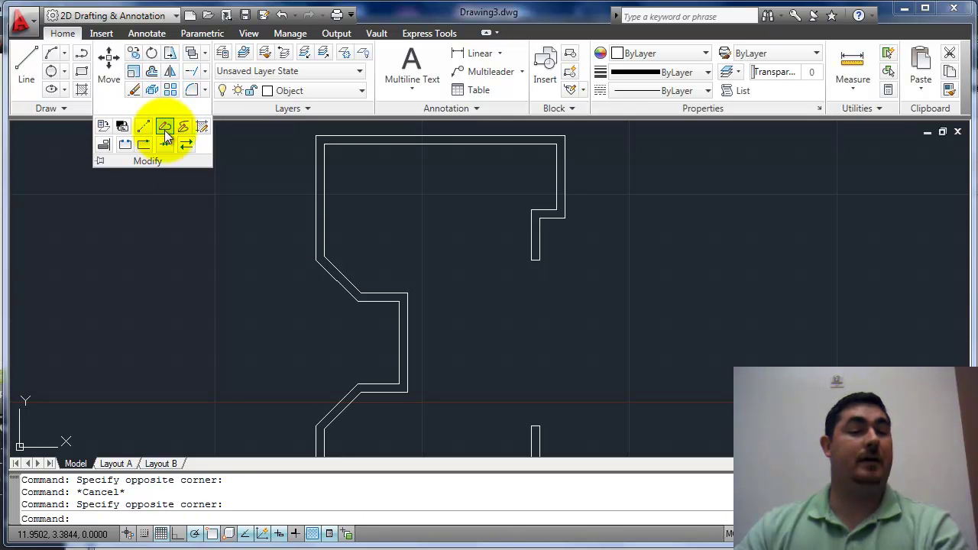
pyautogui.click(165, 132)
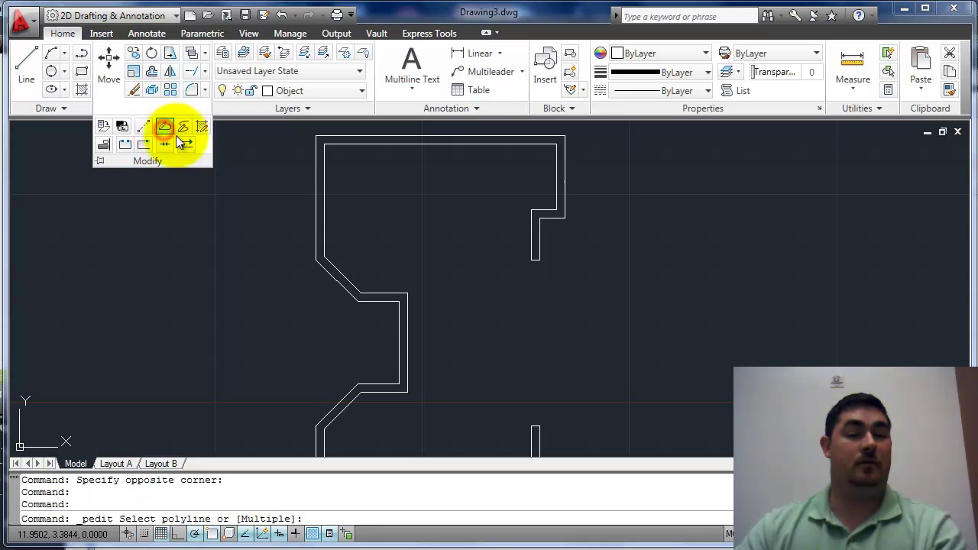
pyautogui.click(323, 190)
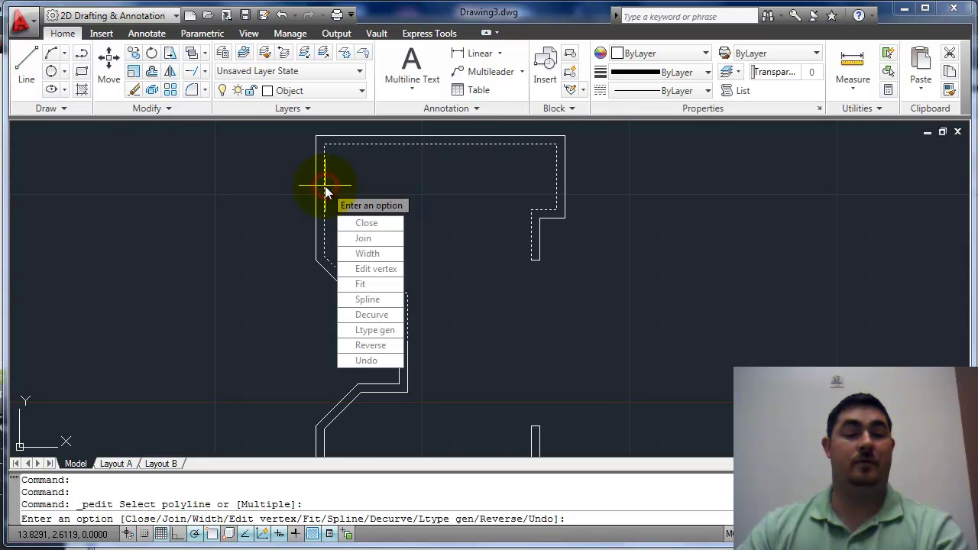
pyautogui.click(374, 239)
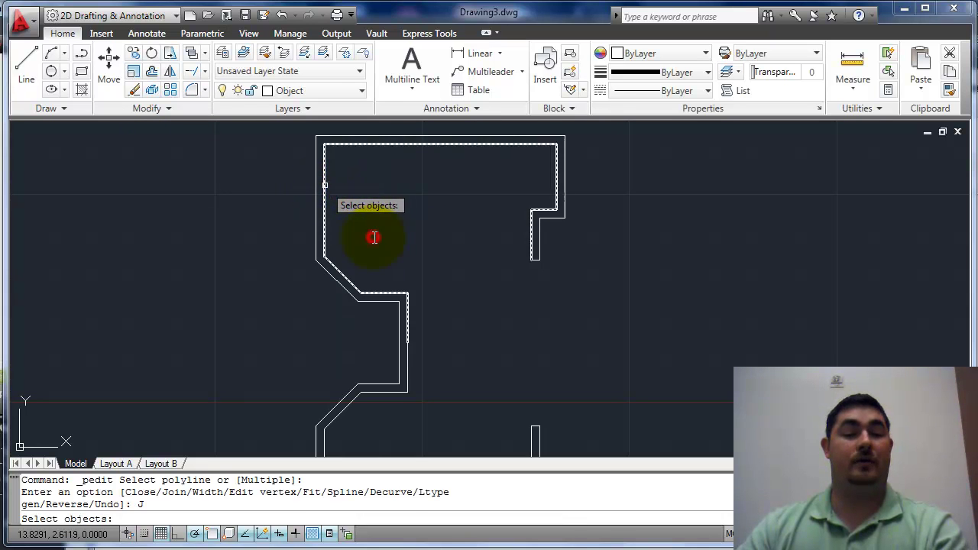
pyautogui.scroll(-4, 459, 207)
pyautogui.click(573, 154)
pyautogui.click(369, 323)
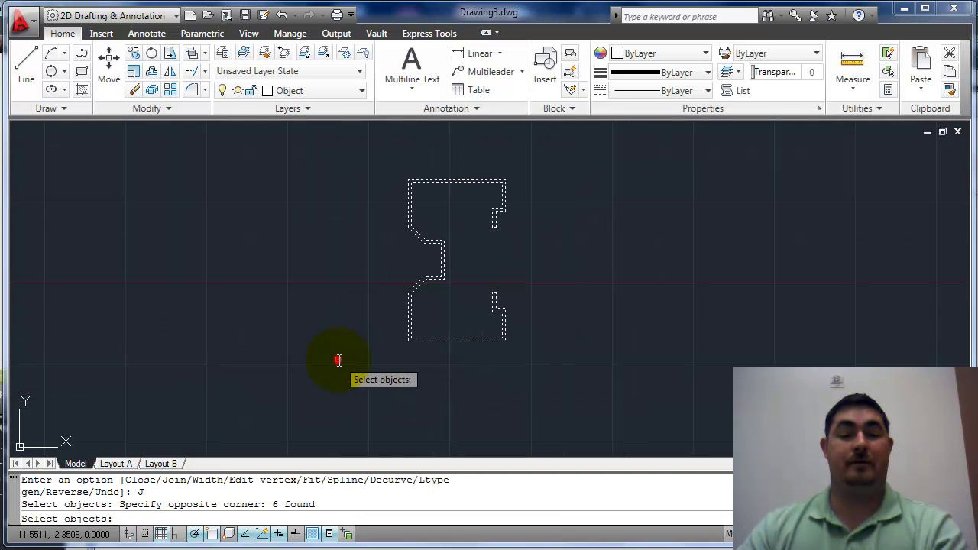
pyautogui.press('Return')
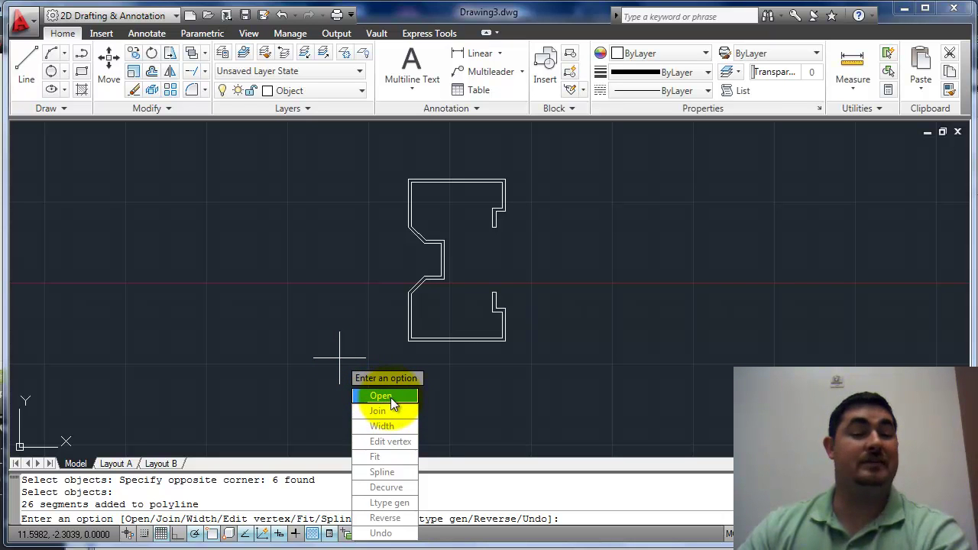
# Select the joined profile and pan along it to confirm it is one polyline.
pyautogui.click(310, 350)
pyautogui.press('Escape')
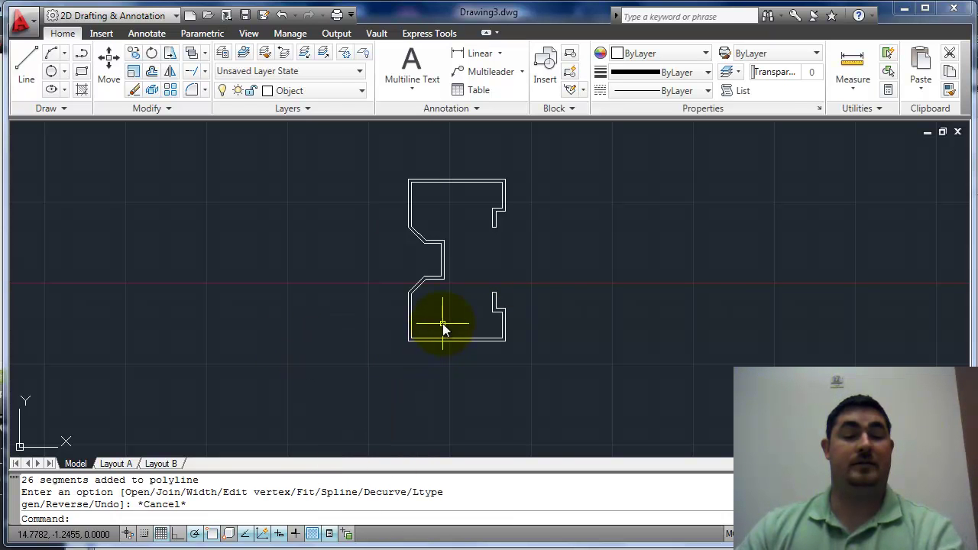
pyautogui.click(495, 307)
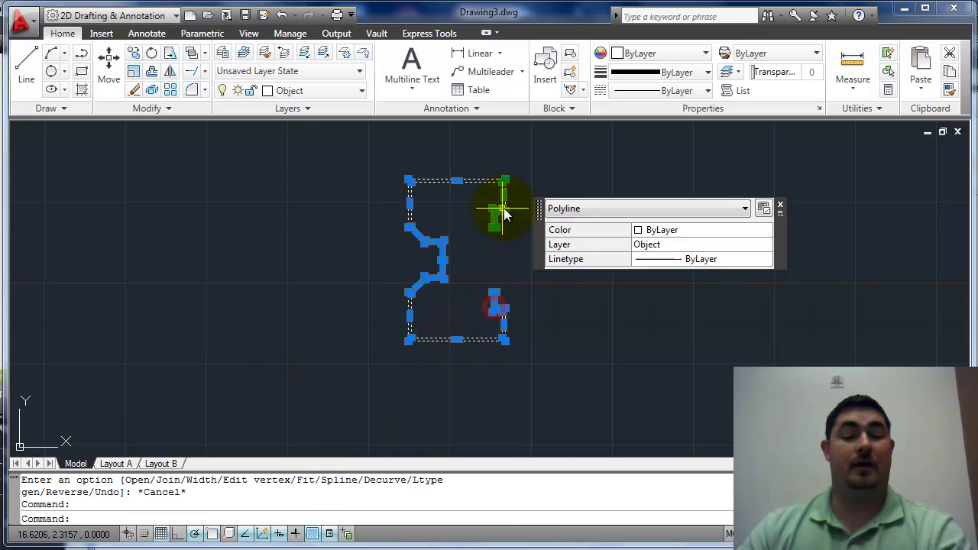
pyautogui.scroll(5, 463, 163)
pyautogui.moveTo(419, 196); pyautogui.dragTo(336, 380, button='middle')
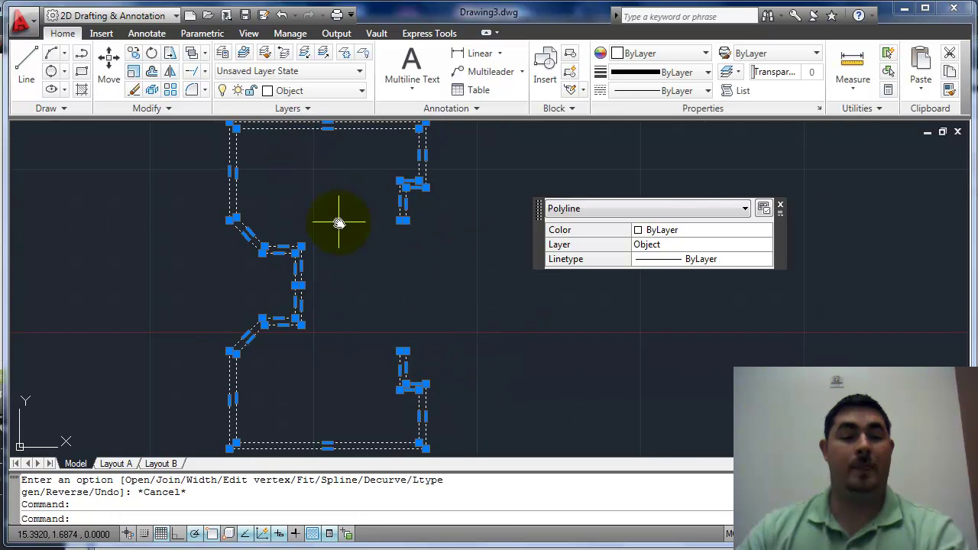
pyautogui.moveTo(359, 299); pyautogui.dragTo(391, 312, button='middle')
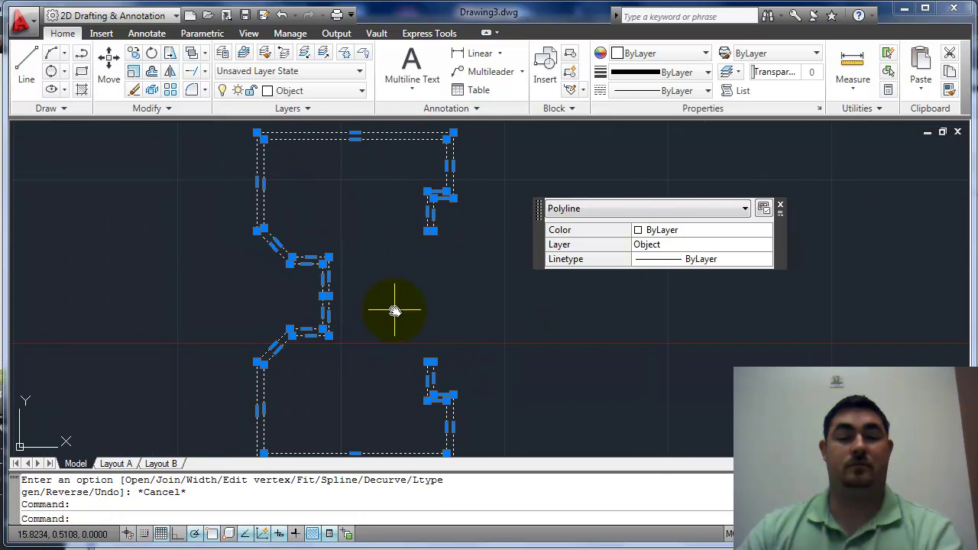
pyautogui.scroll(-2, 395, 310)
pyautogui.press('Escape')
pyautogui.press('Escape')
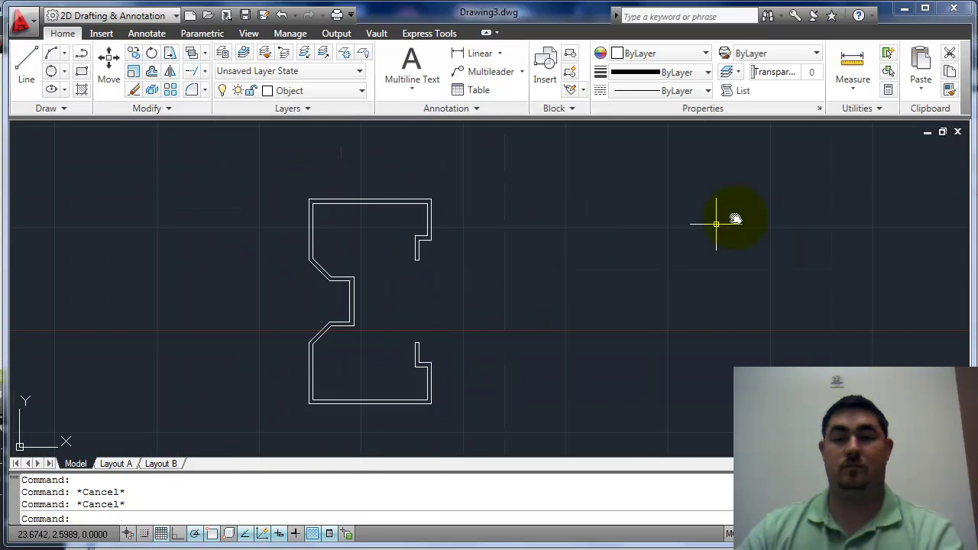
# Measure the joined polyline's area by object: Area 1.5649, Perimeter 31.4971.
pyautogui.click(860, 92)
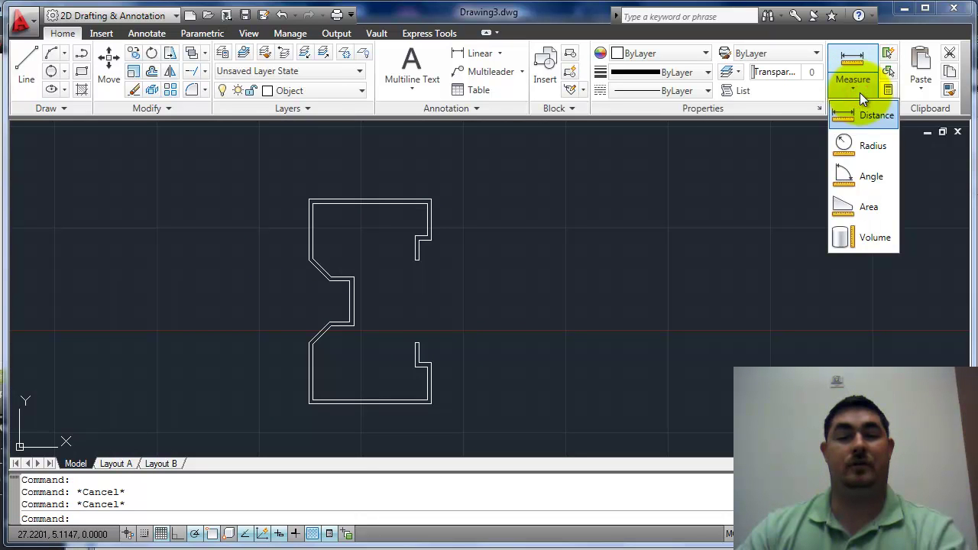
pyautogui.click(866, 210)
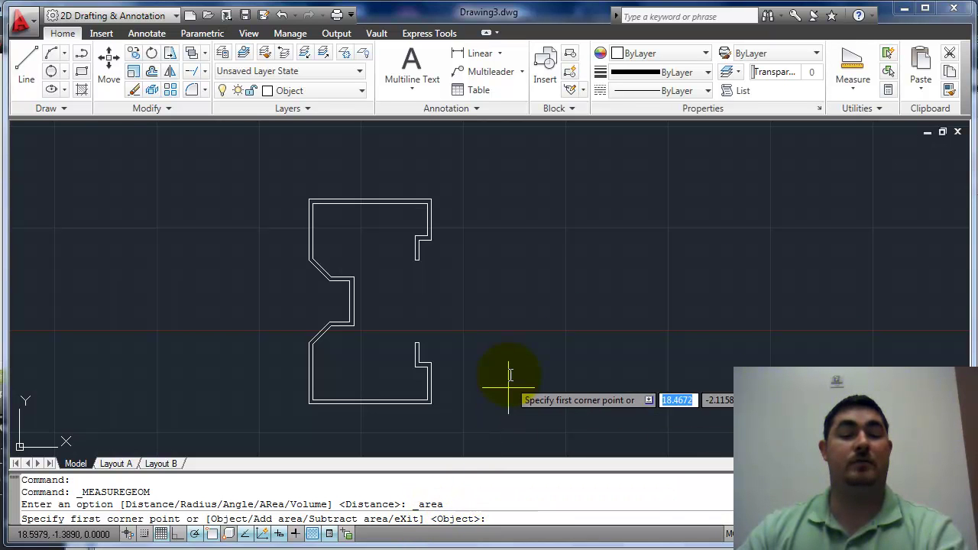
pyautogui.press('Return')
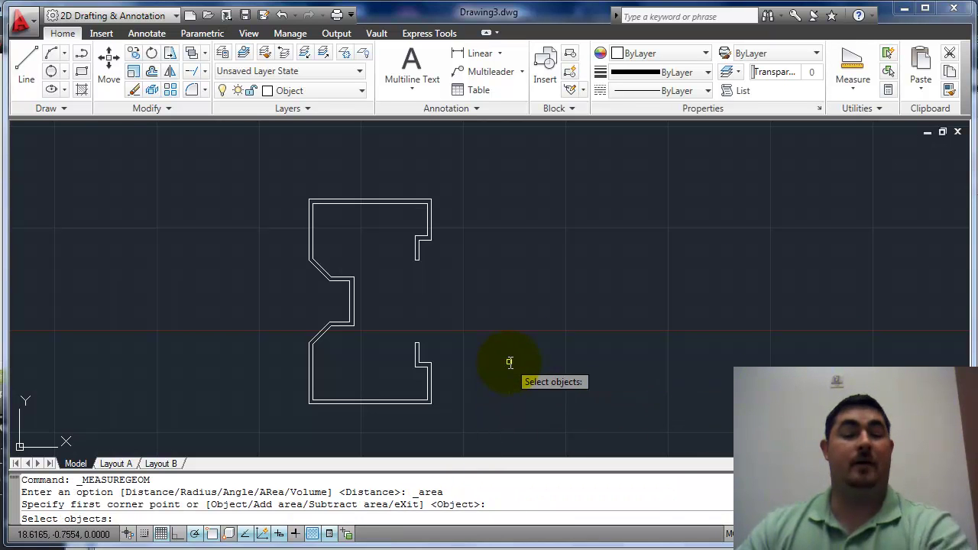
pyautogui.click(429, 398)
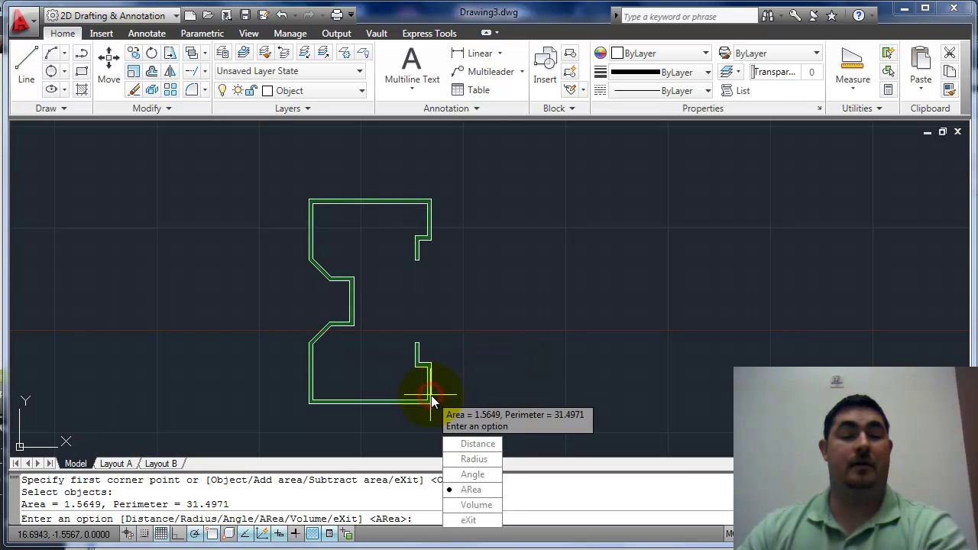